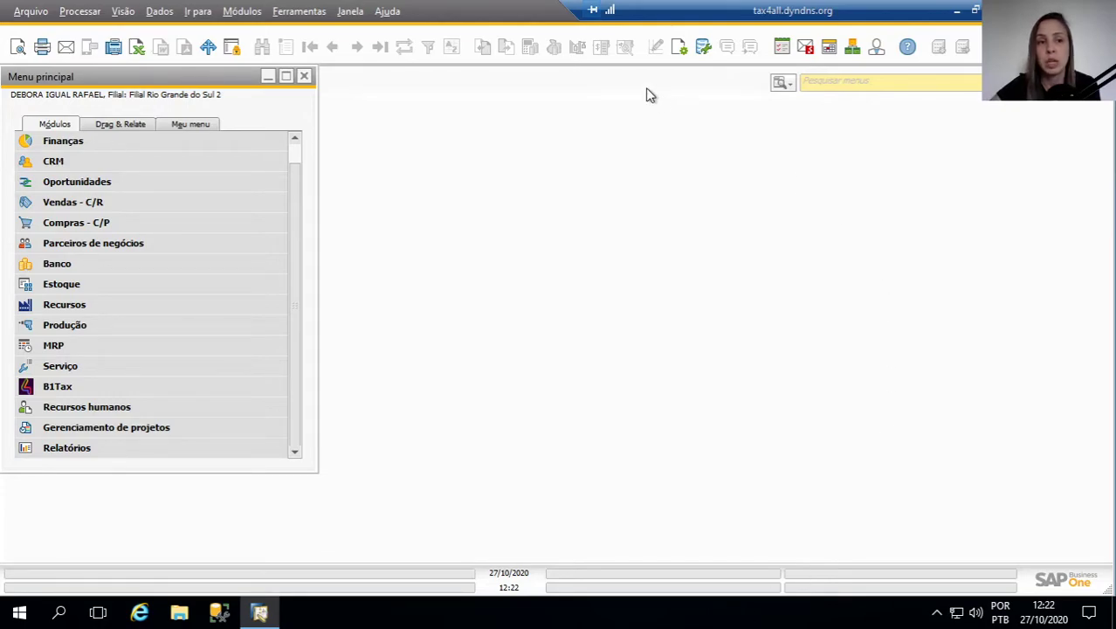
# Open the fixed-asset credit recovery closing under B1Tax's Escrituração Fiscal and choose the branch Filial Rio Grande do Sul
pyautogui.click(54, 386)
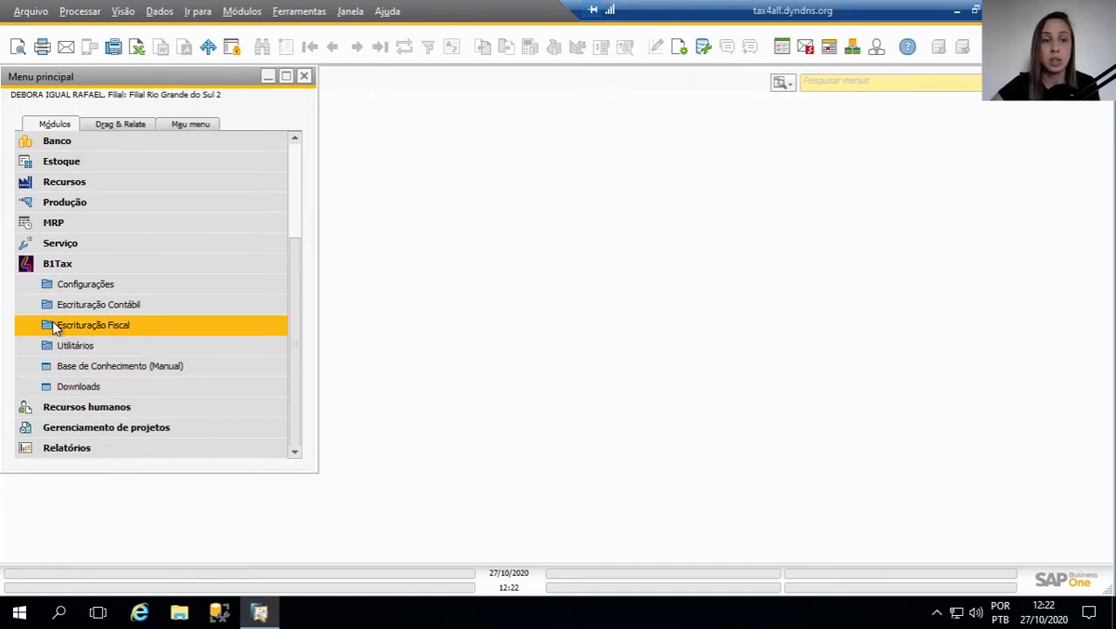
pyautogui.click(52, 323)
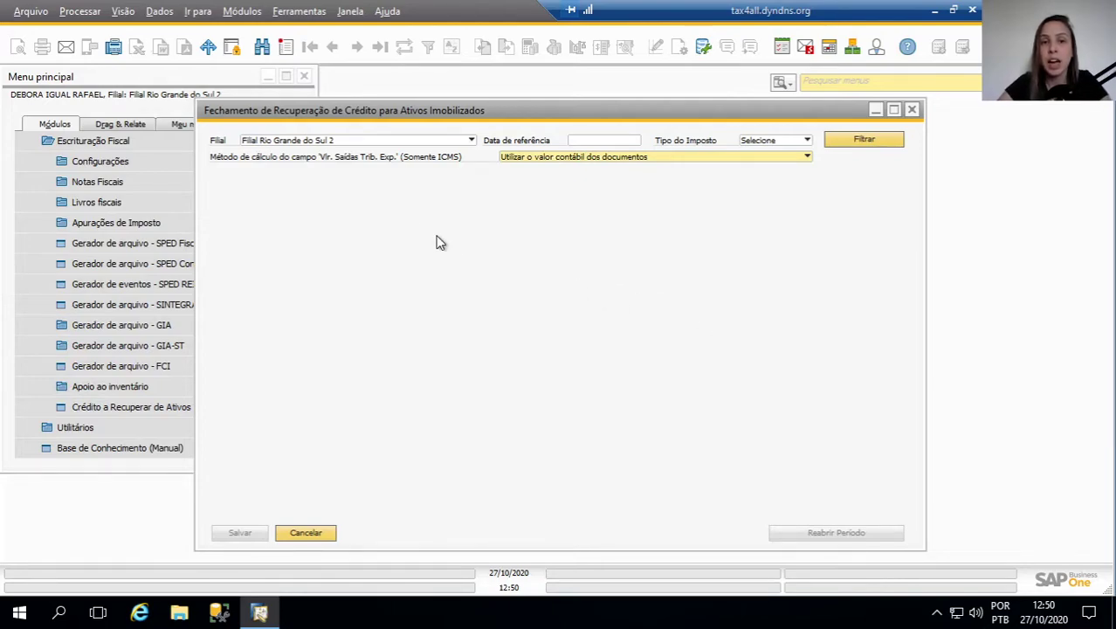
pyautogui.click(381, 140)
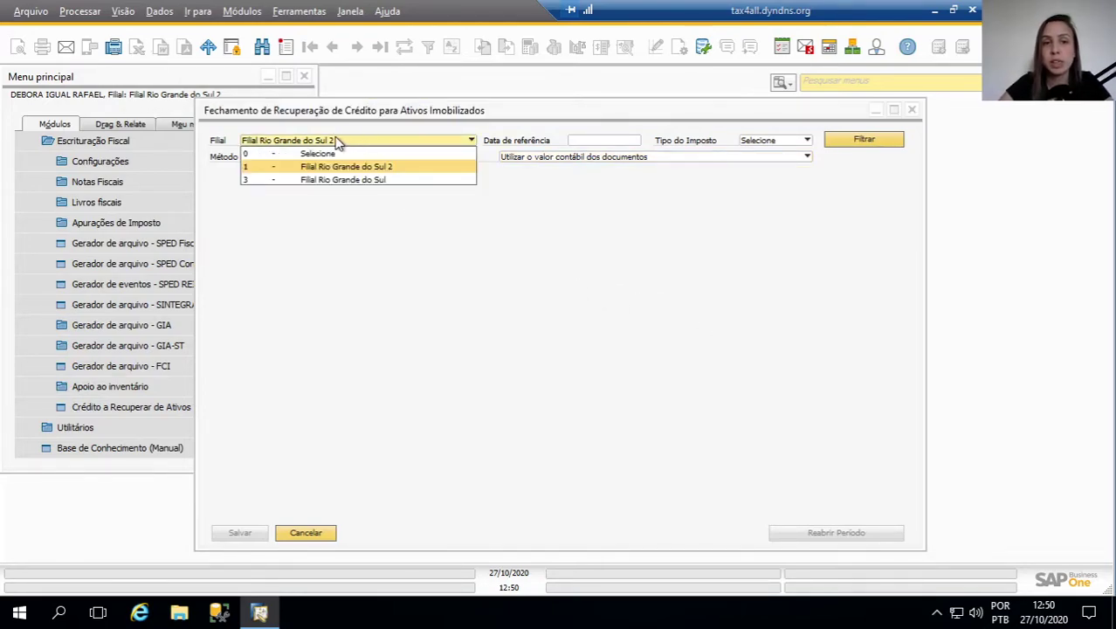
pyautogui.click(311, 181)
# Set the closing's reference date to 31/10/2020 and the tax type to ICMS
pyautogui.click(601, 138)
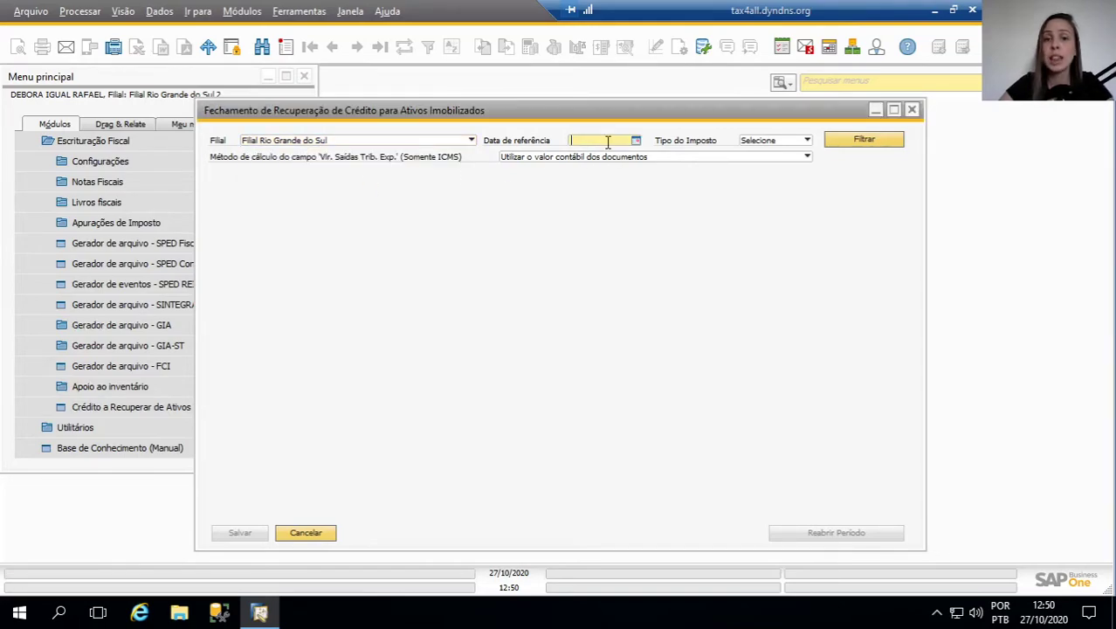
pyautogui.write('31')
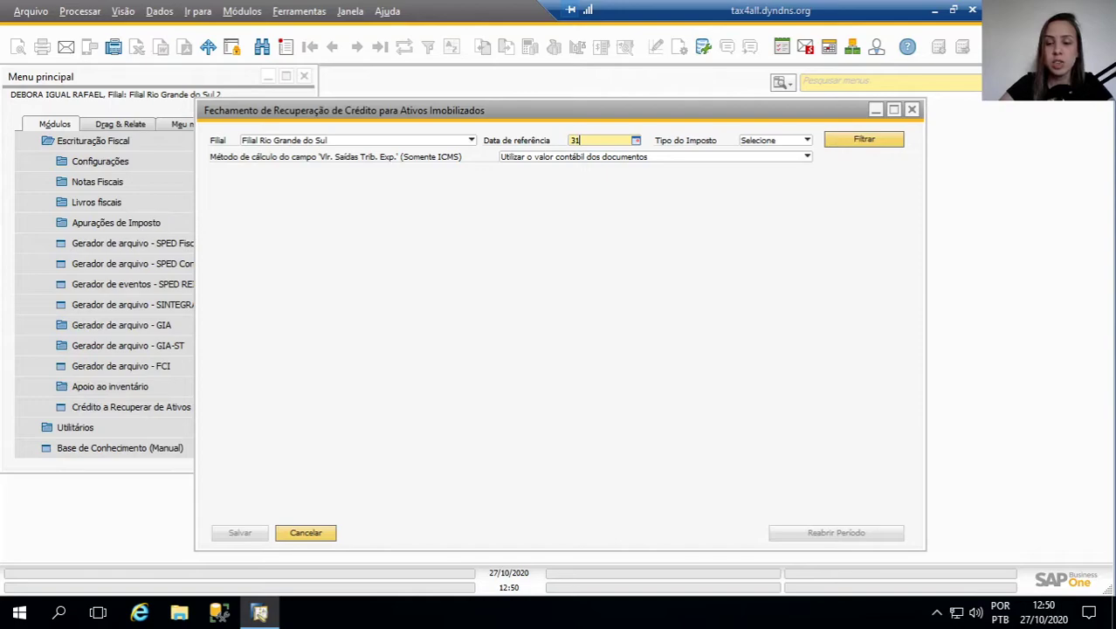
pyautogui.write('/10/2020')
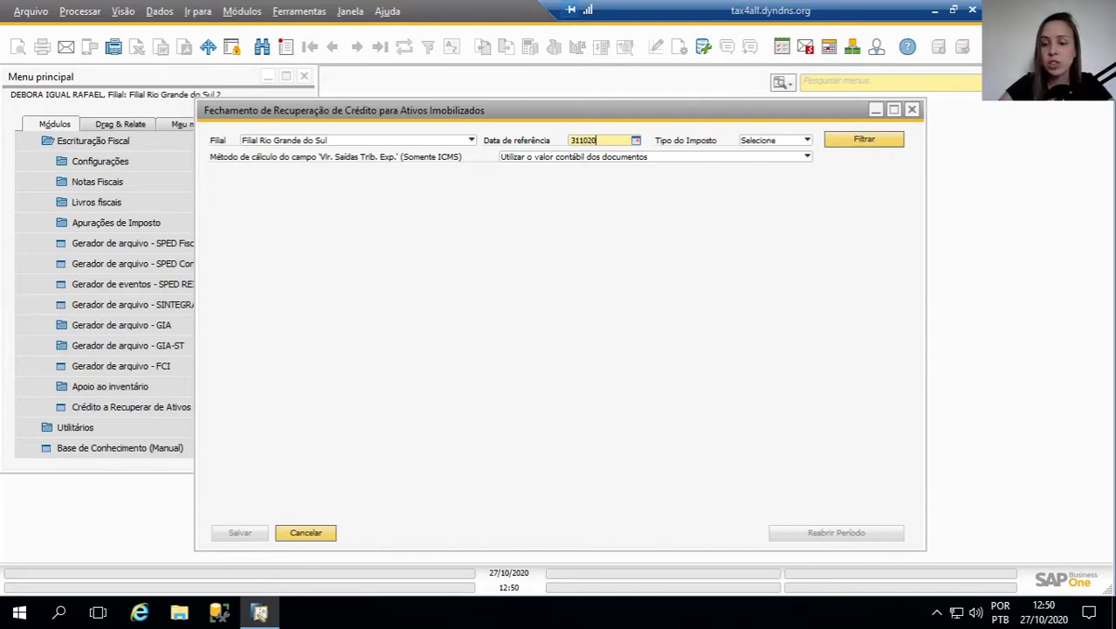
pyautogui.press('Tab')
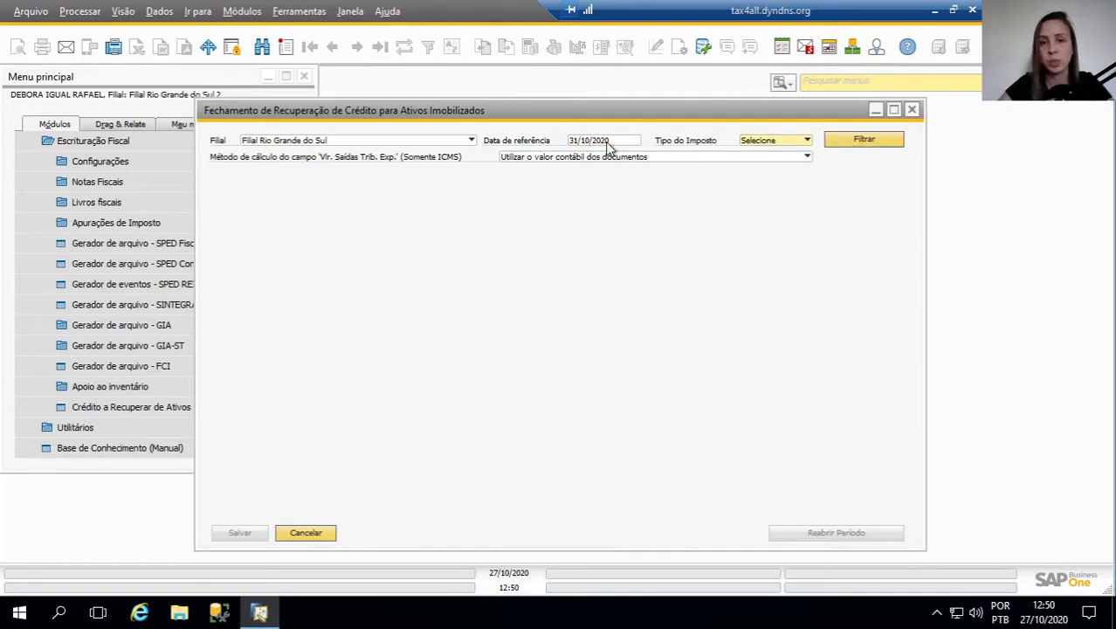
pyautogui.click(790, 144)
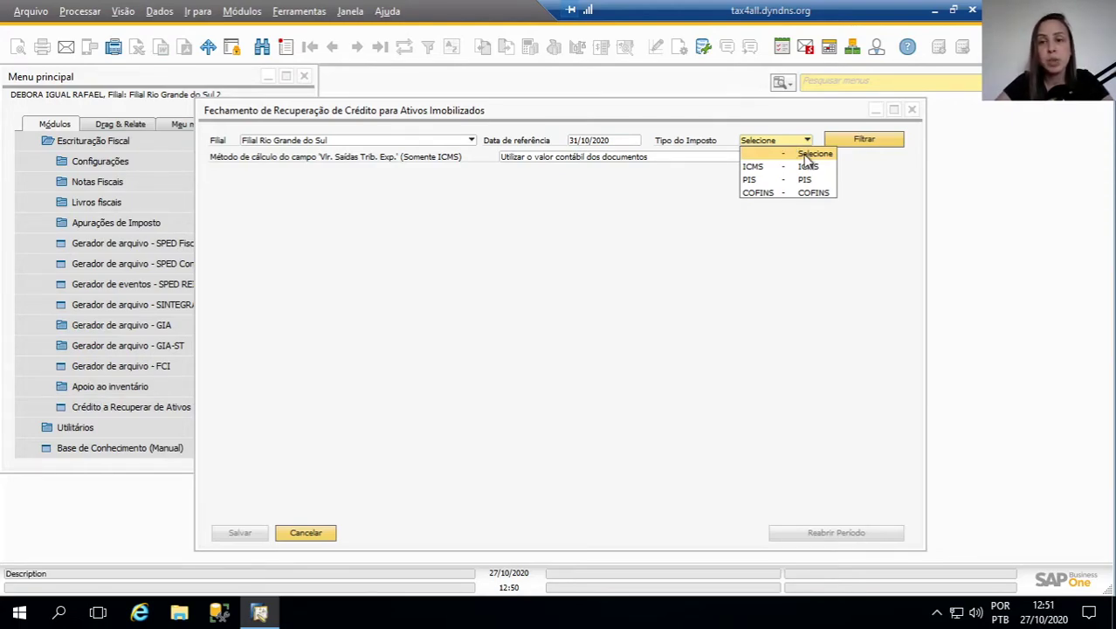
pyautogui.click(812, 167)
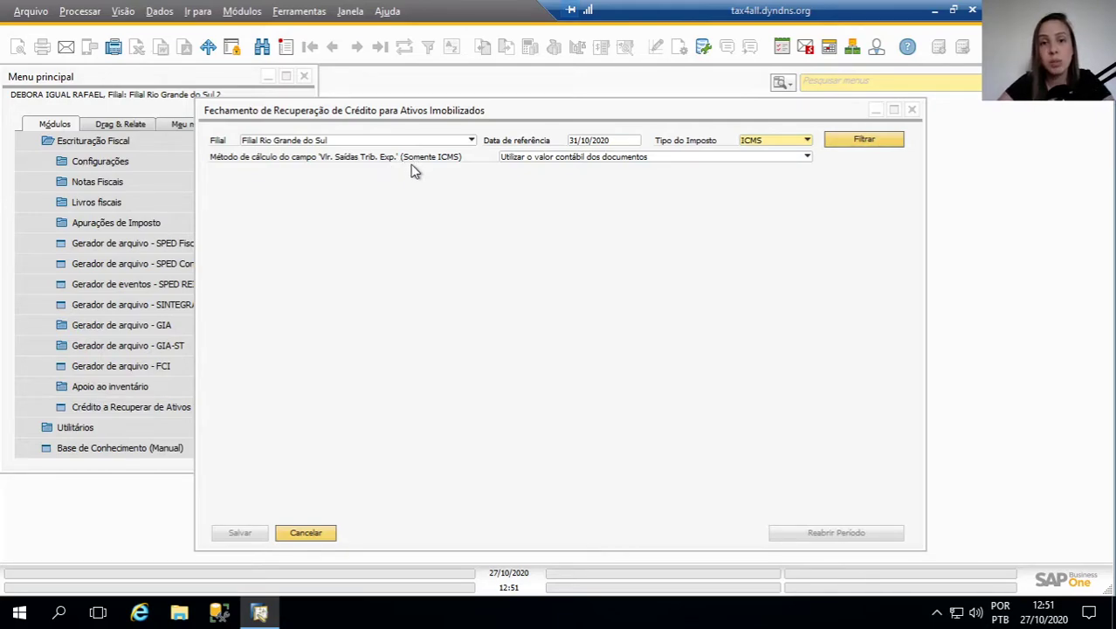
# Choose 'Utilizar o valor contábil dos documentos' as the calculation method, filter the asset installments and maximize the closing window
pyautogui.click(520, 160)
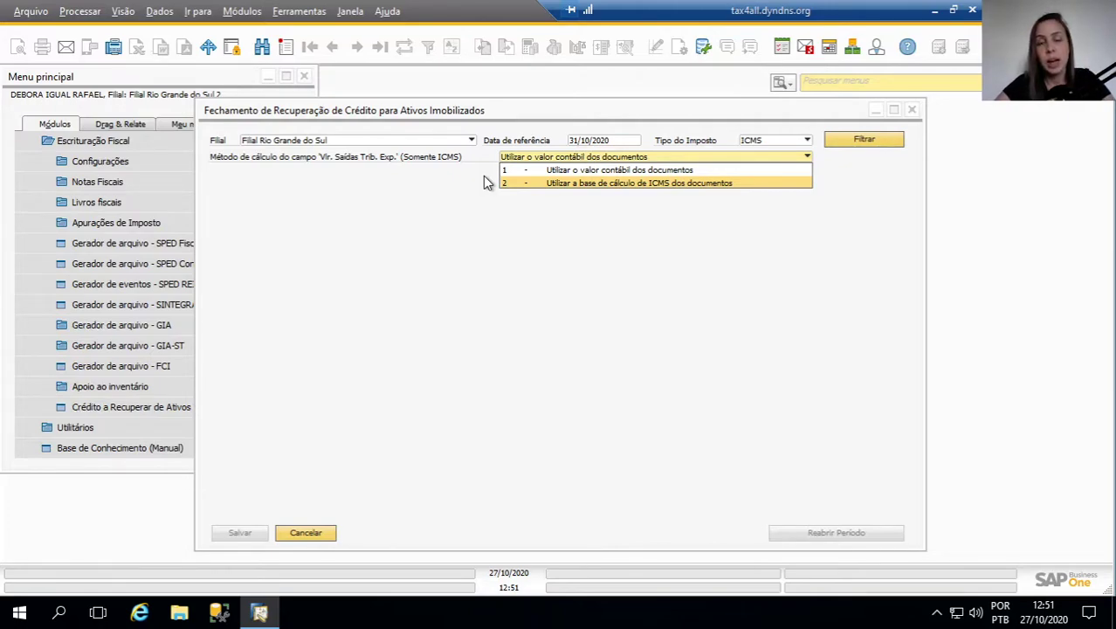
pyautogui.click(563, 174)
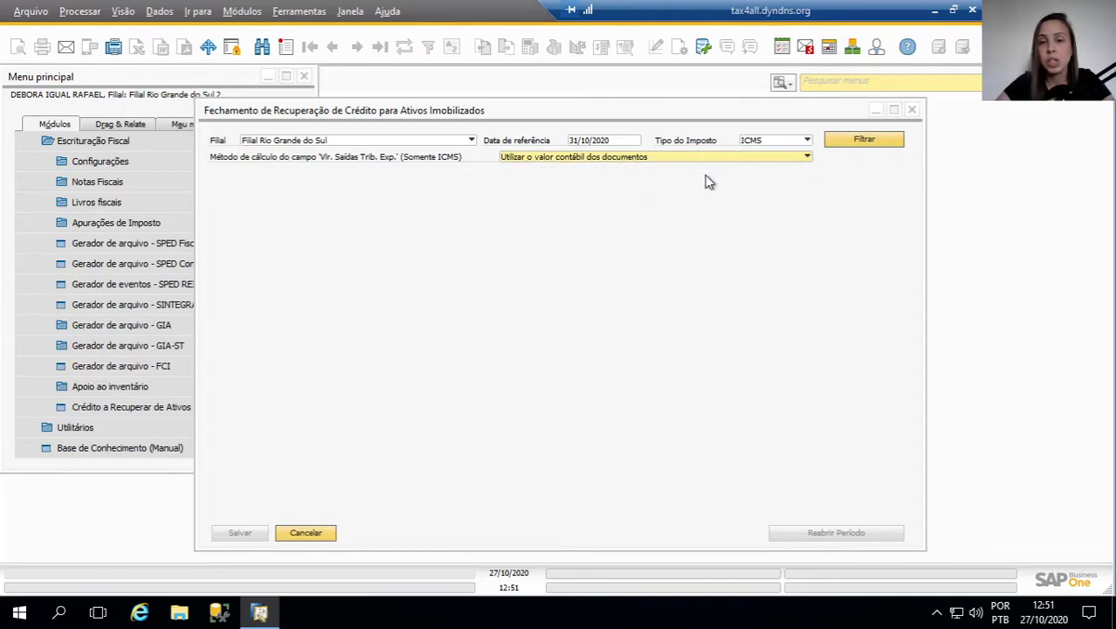
pyautogui.click(878, 142)
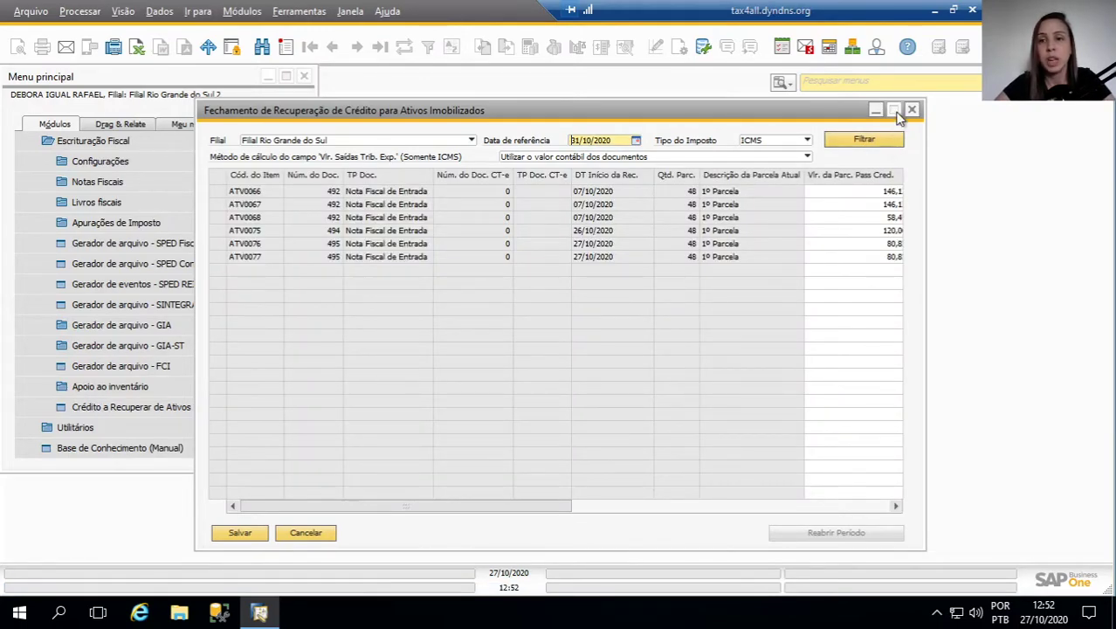
pyautogui.click(893, 109)
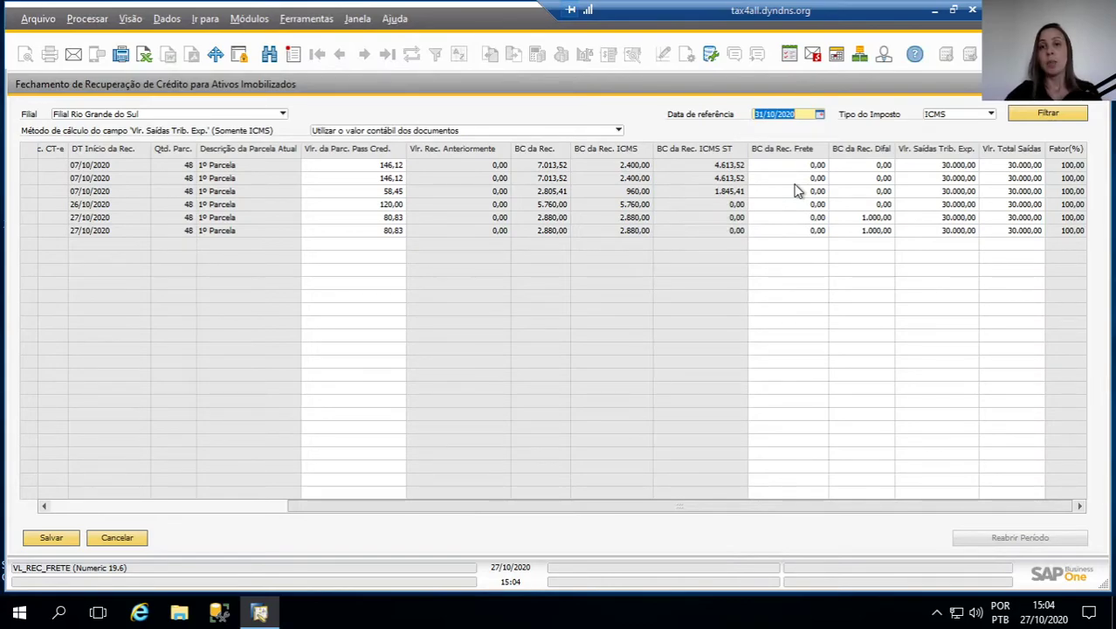
# Set the BC da Rec. Difal to 500,00 for assets ATV0076 and ATV0077
pyautogui.moveTo(701, 506); pyautogui.dragTo(197, 514)
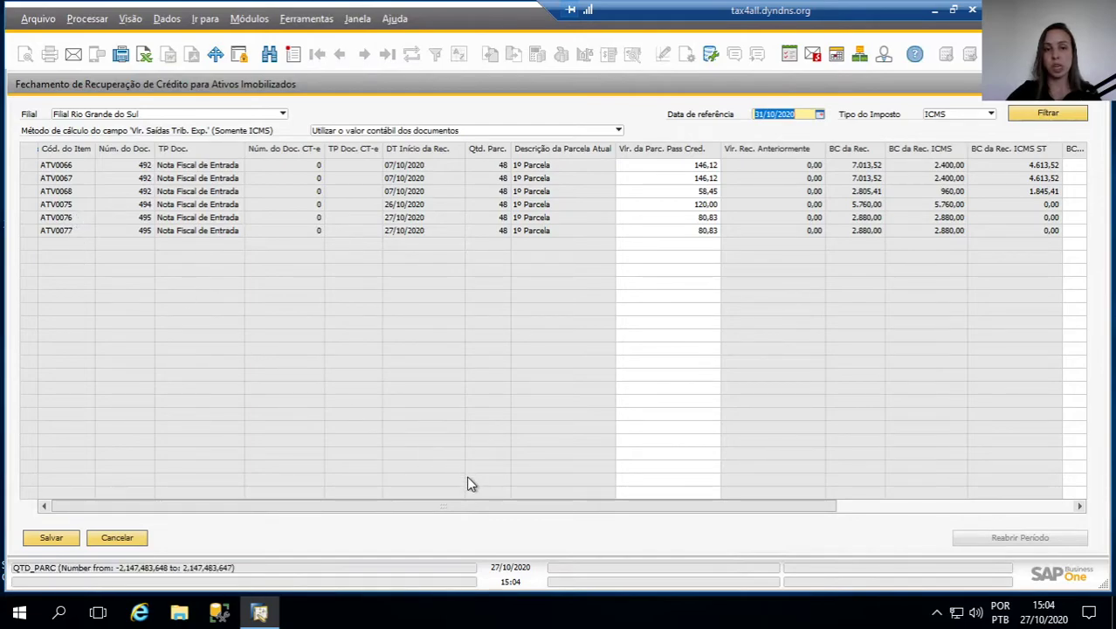
pyautogui.moveTo(452, 507); pyautogui.dragTo(618, 506)
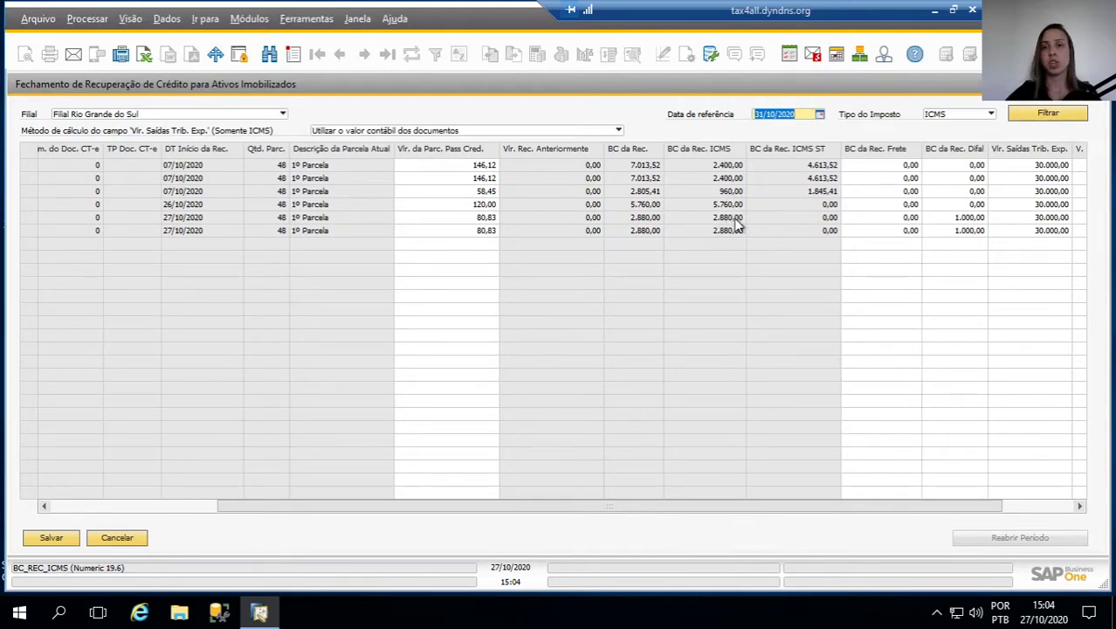
pyautogui.moveTo(912, 509); pyautogui.dragTo(998, 519)
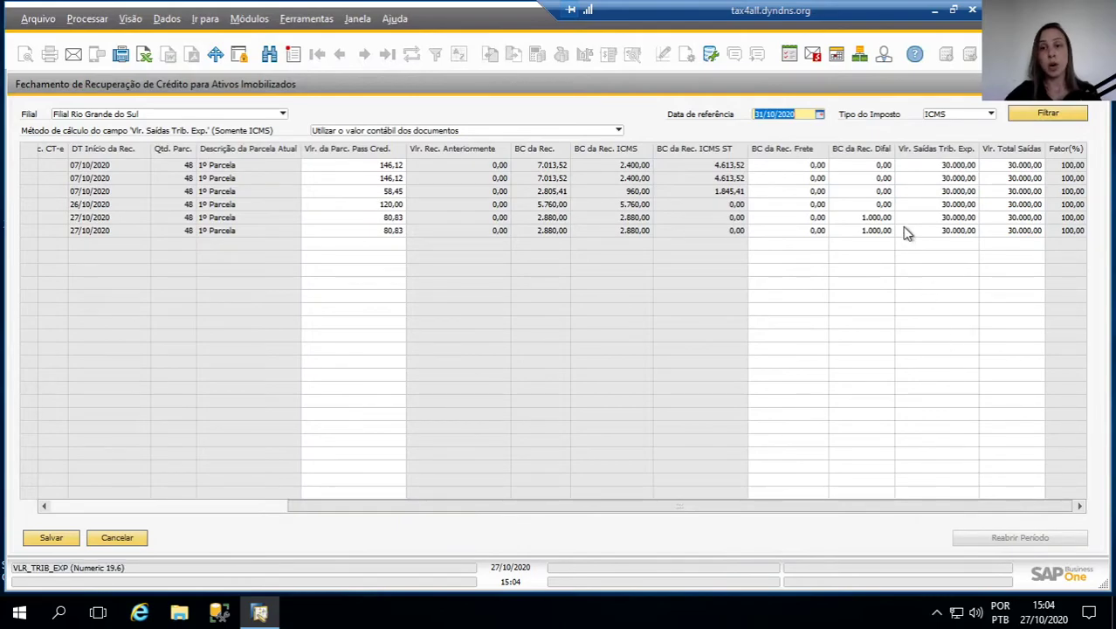
pyautogui.click(873, 217)
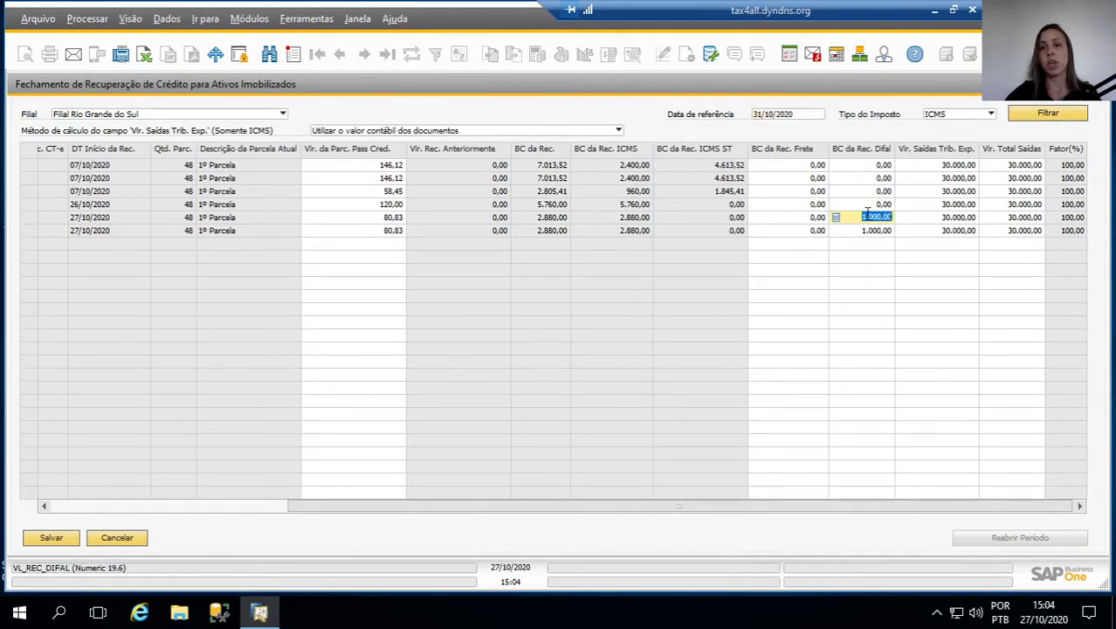
pyautogui.moveTo(853, 509); pyautogui.dragTo(467, 523)
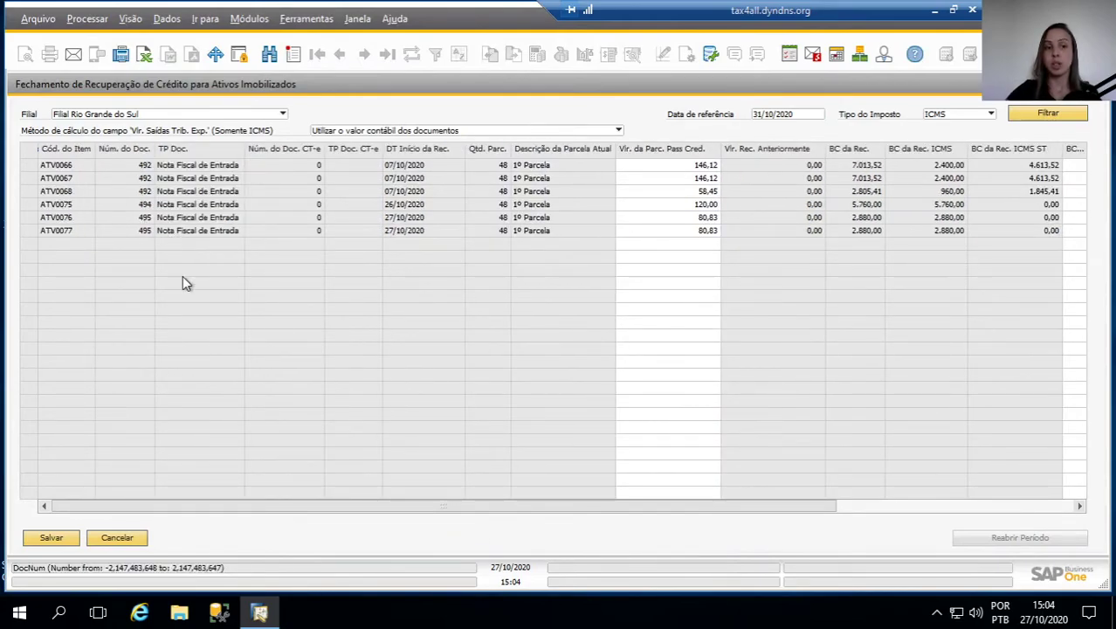
pyautogui.moveTo(431, 506); pyautogui.dragTo(690, 522)
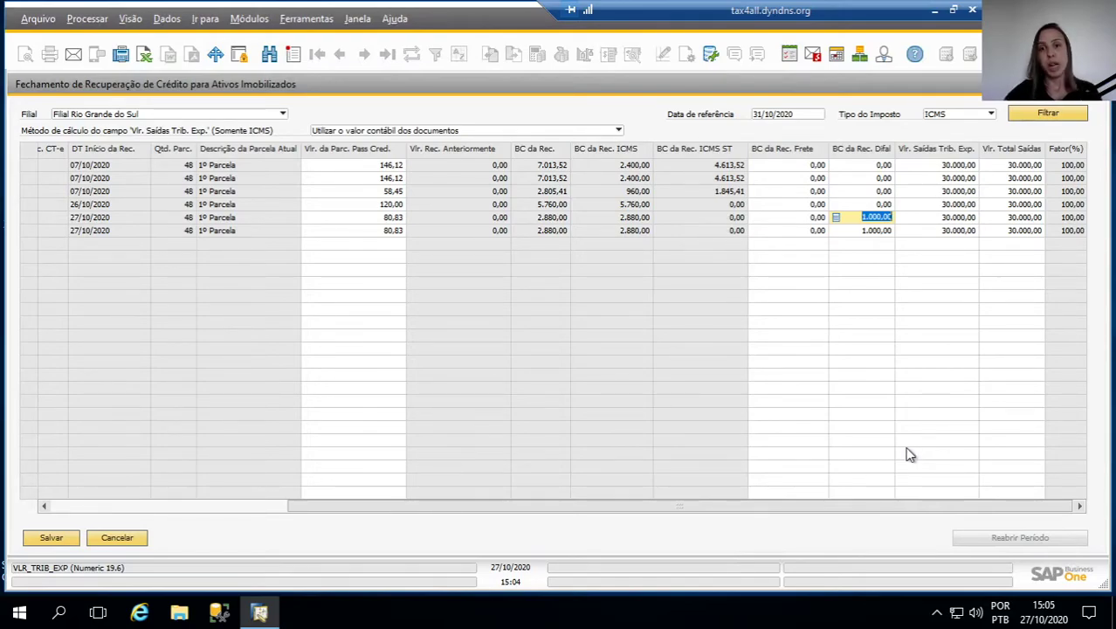
pyautogui.write('500')
pyautogui.press('Tab')
pyautogui.click(853, 230)
pyautogui.write('500')
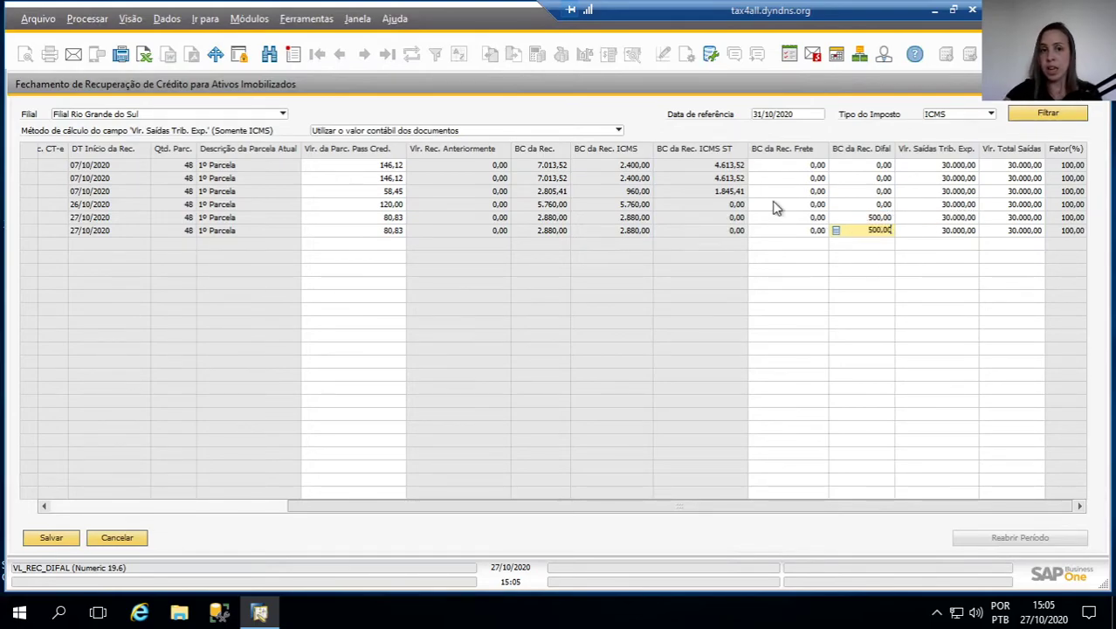
# Set the installment credit value (Vlr. da Parc. Pass Cred.) to 70,41 for assets ATV0076 and ATV0077
pyautogui.click(379, 219)
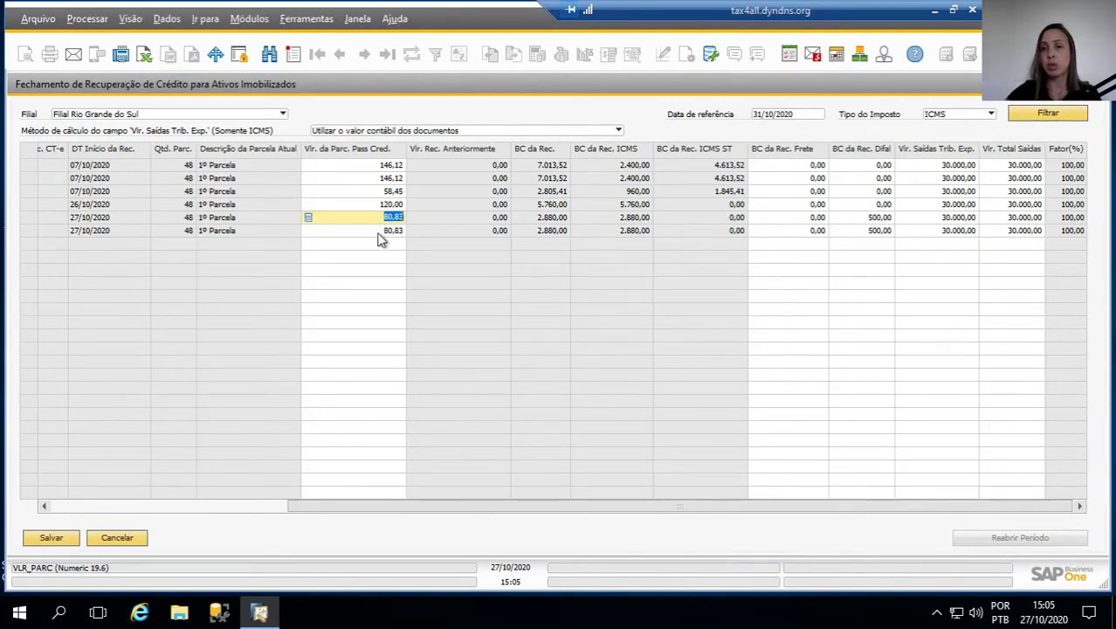
pyautogui.write('7')
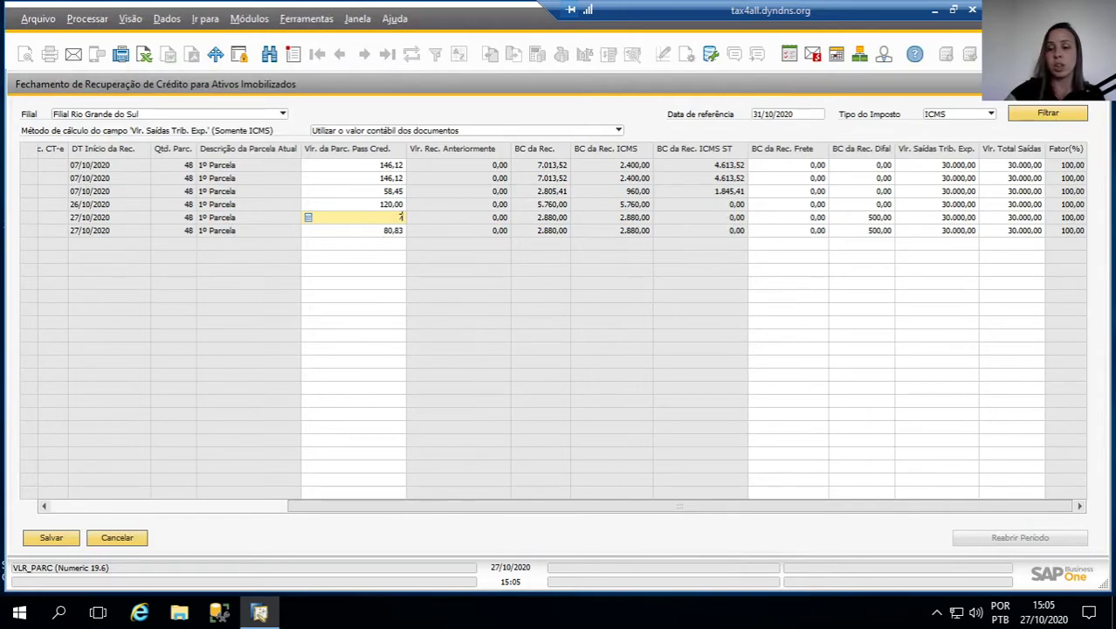
pyautogui.write('0,41')
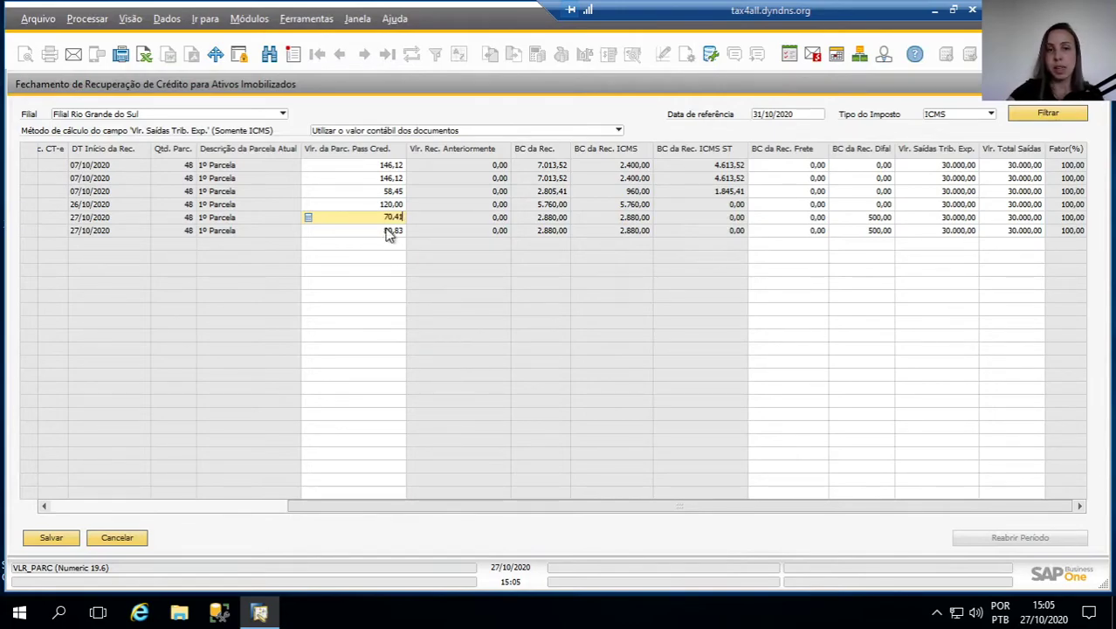
pyautogui.click(387, 231)
pyautogui.write('70')
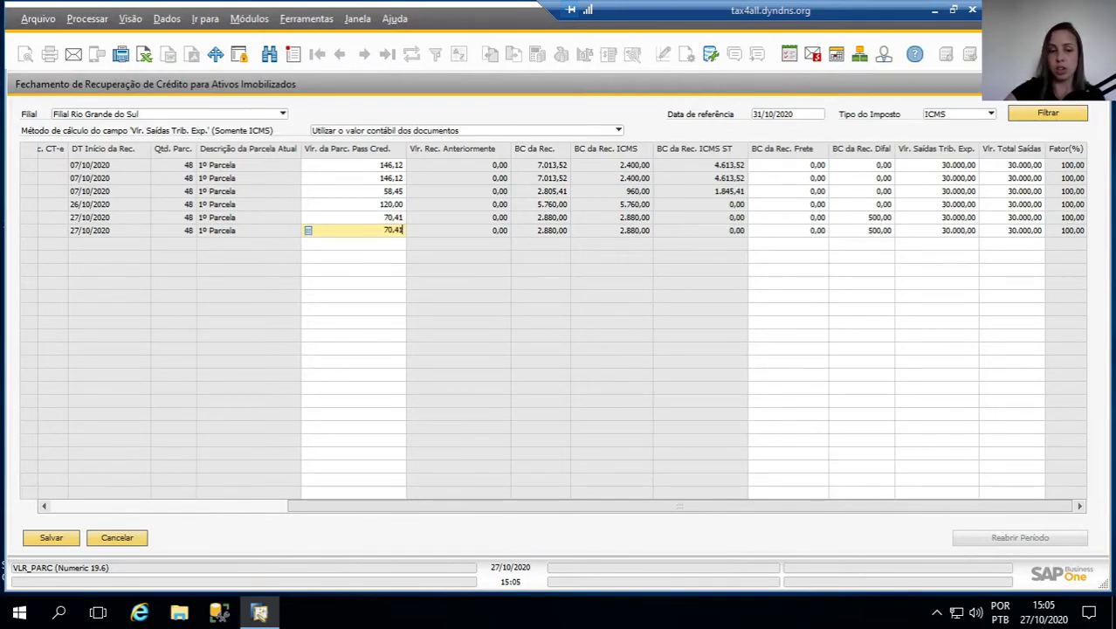
pyautogui.write(',41')
pyautogui.press('Tab')
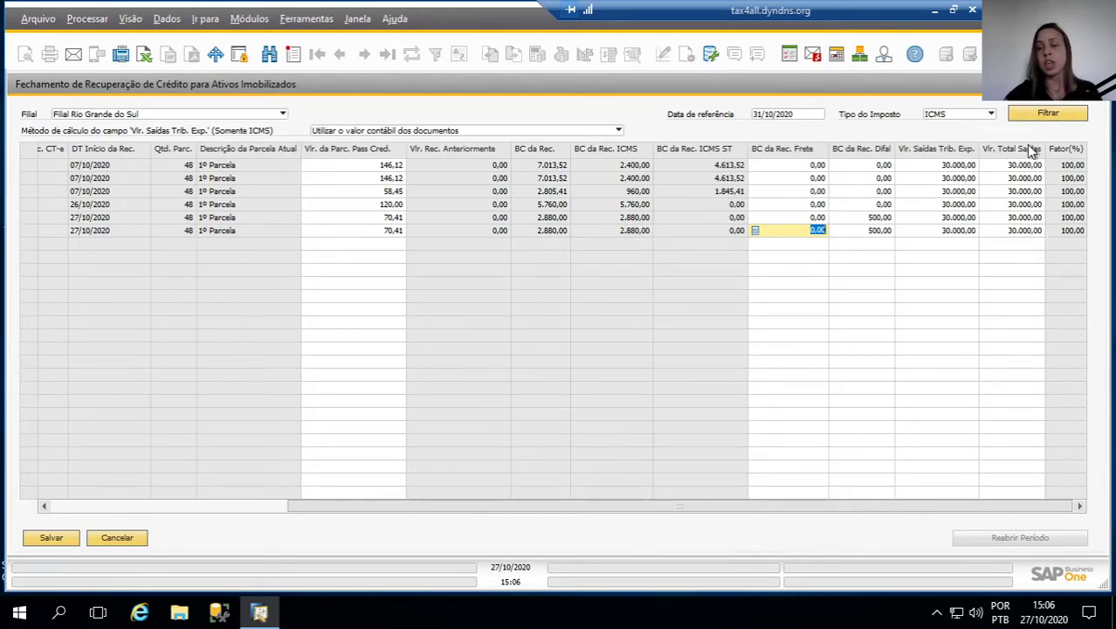
# Check the asset rows, then save the ICMS credit recovery for the 31/10/2020 reference month and confirm its execution
pyautogui.moveTo(949, 506)
pyautogui.mouseDown()
pyautogui.moveTo(867, 500)
pyautogui.moveTo(509, 541)
pyautogui.moveTo(492, 531)
pyautogui.mouseUp()
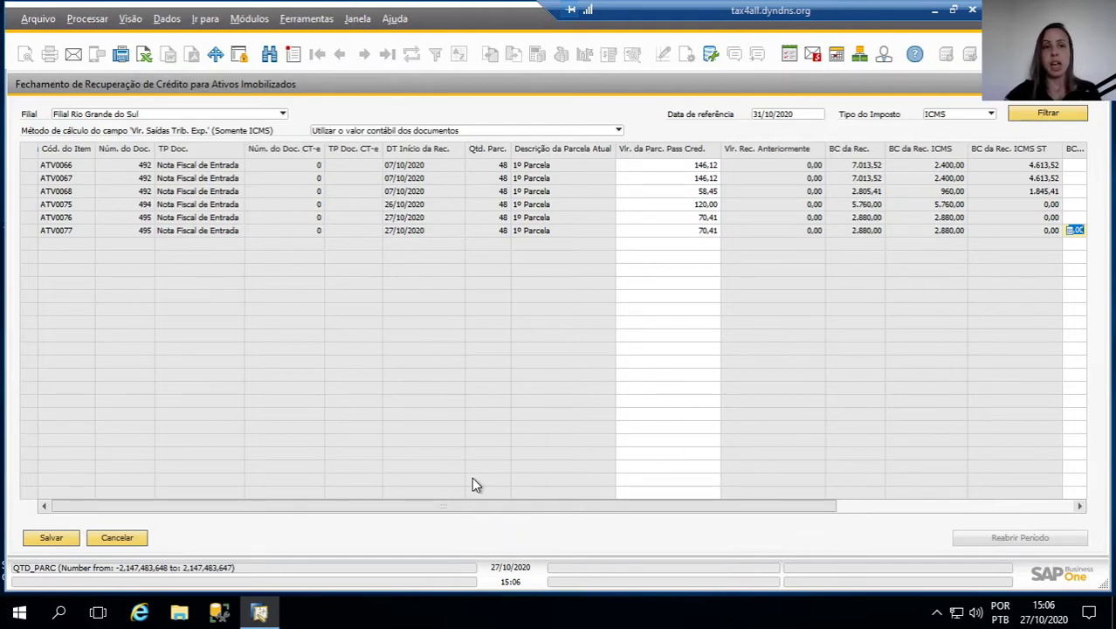
pyautogui.moveTo(508, 511); pyautogui.dragTo(655, 504)
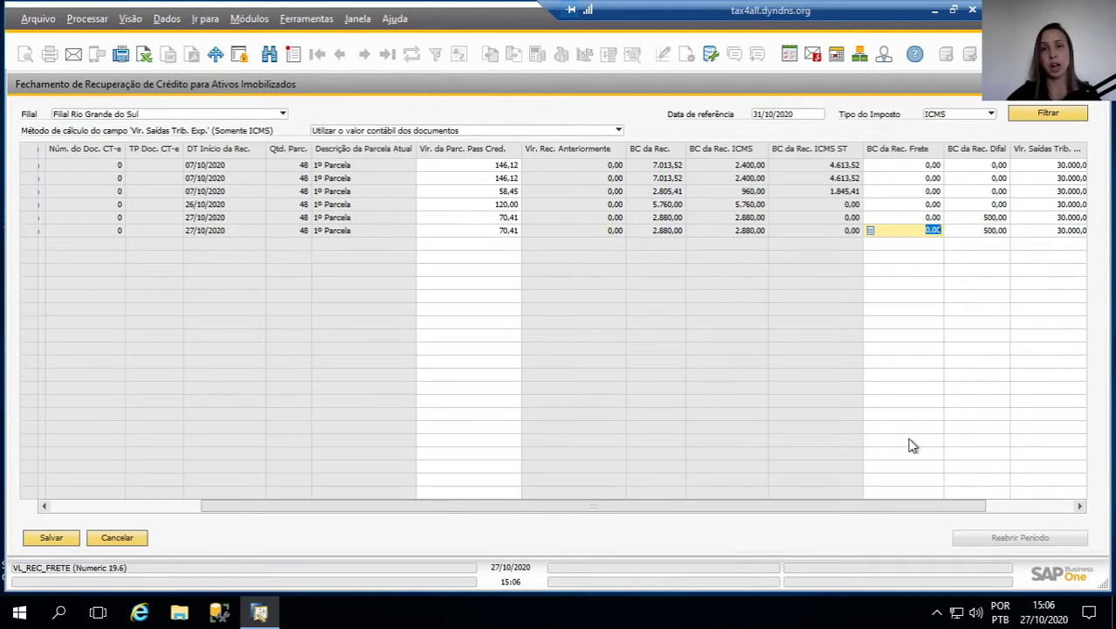
pyautogui.moveTo(940, 502); pyautogui.dragTo(731, 505)
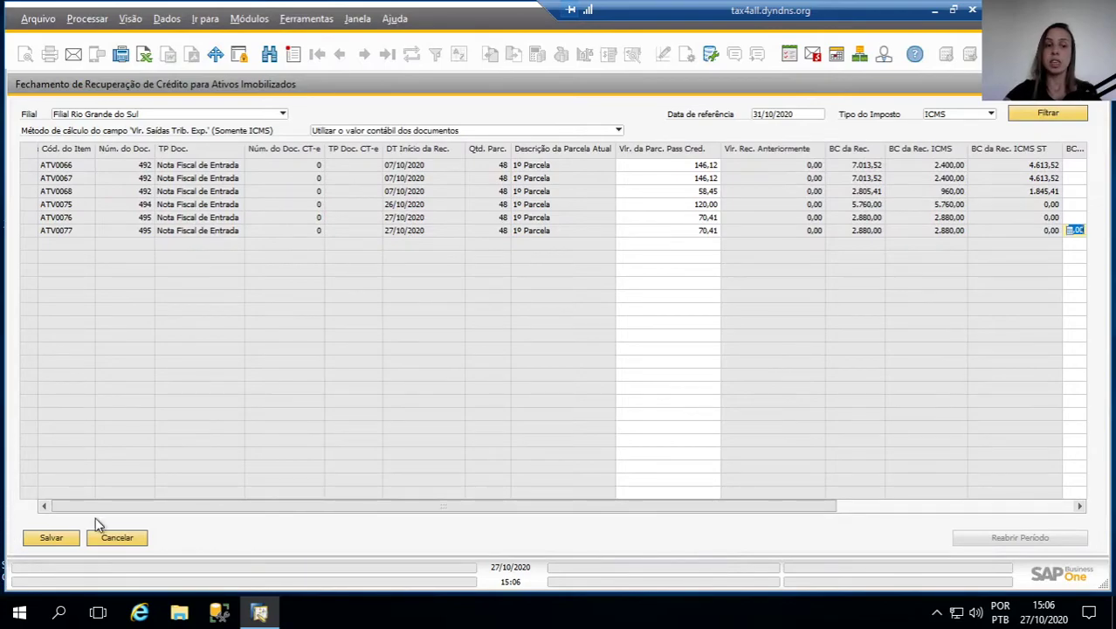
pyautogui.click(51, 539)
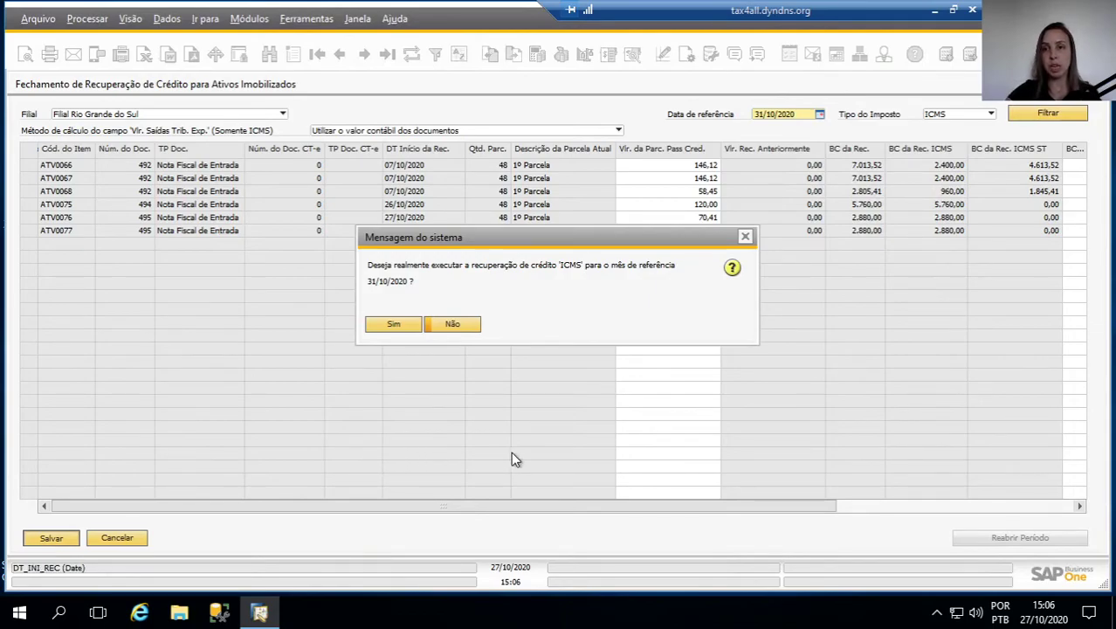
pyautogui.click(393, 324)
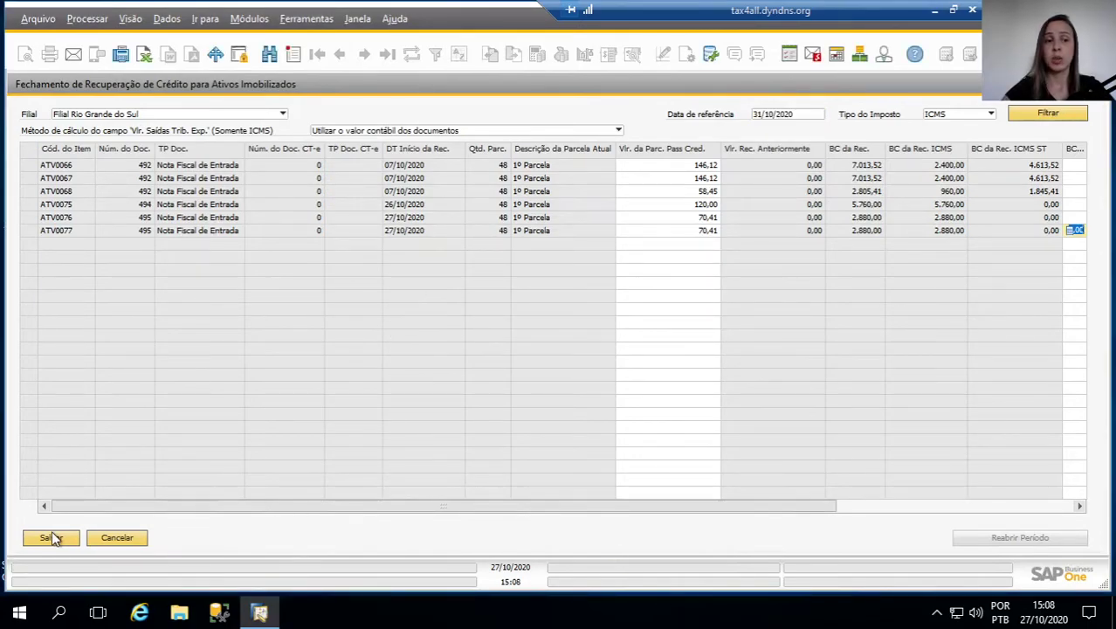
pyautogui.click(33, 536)
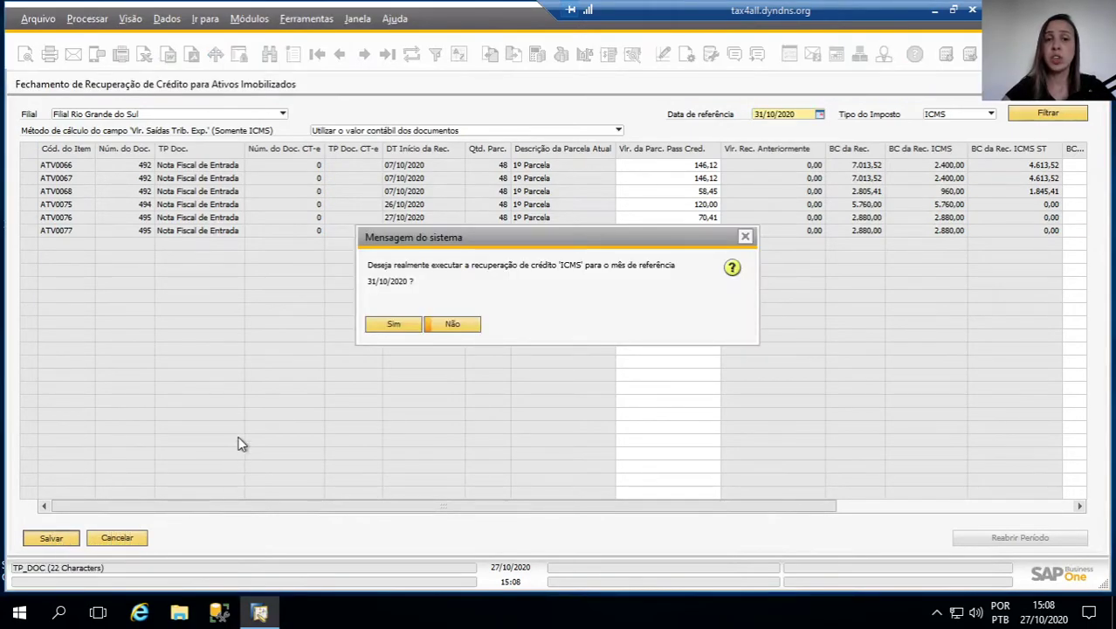
pyautogui.click(407, 325)
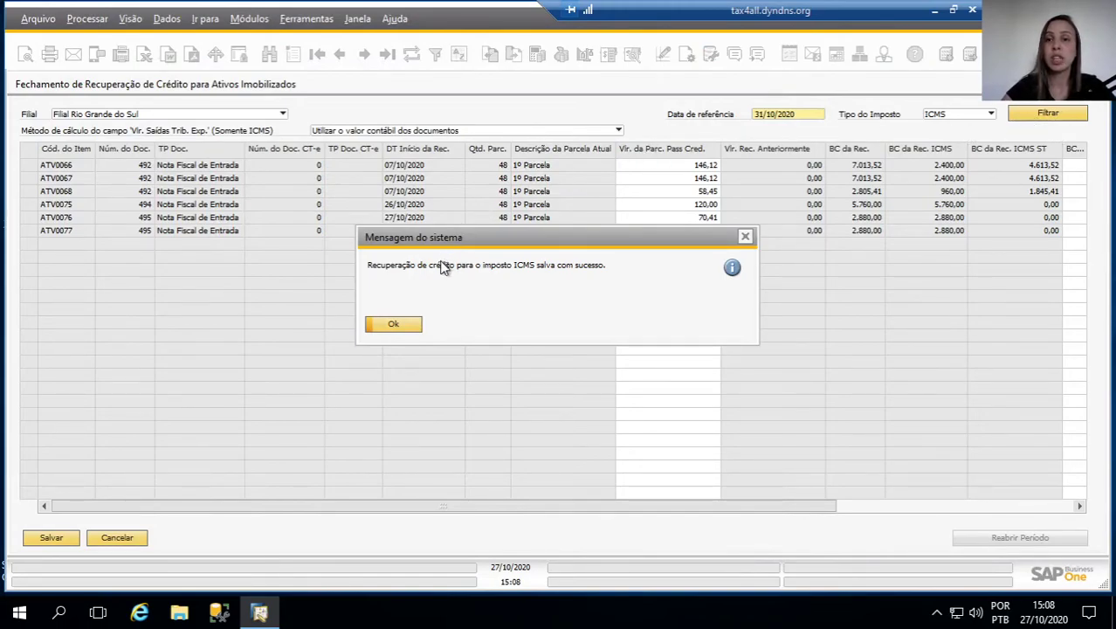
pyautogui.click(398, 328)
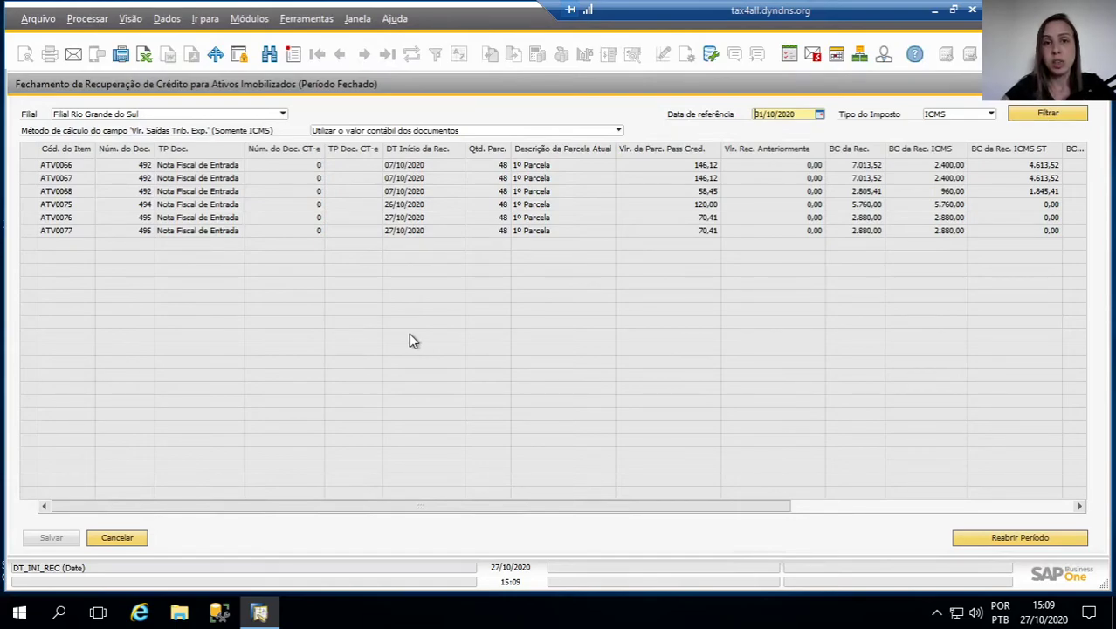
# Reopen the closed ICMS period 31/10/2020 without keeping the previously saved closing values
pyautogui.moveTo(757, 510); pyautogui.dragTo(888, 508)
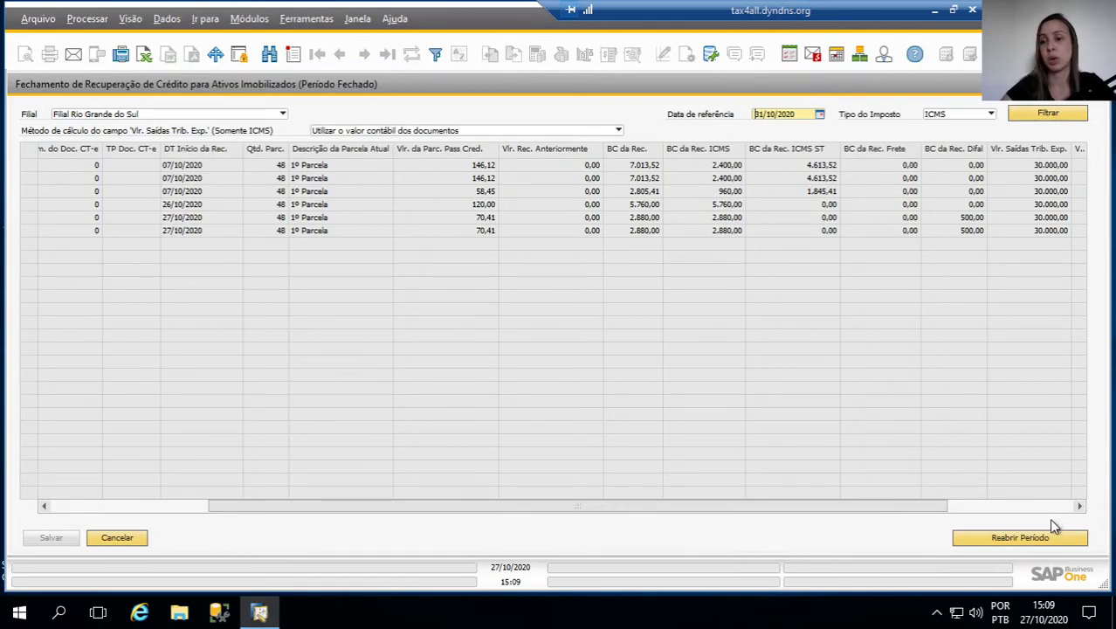
pyautogui.click(987, 541)
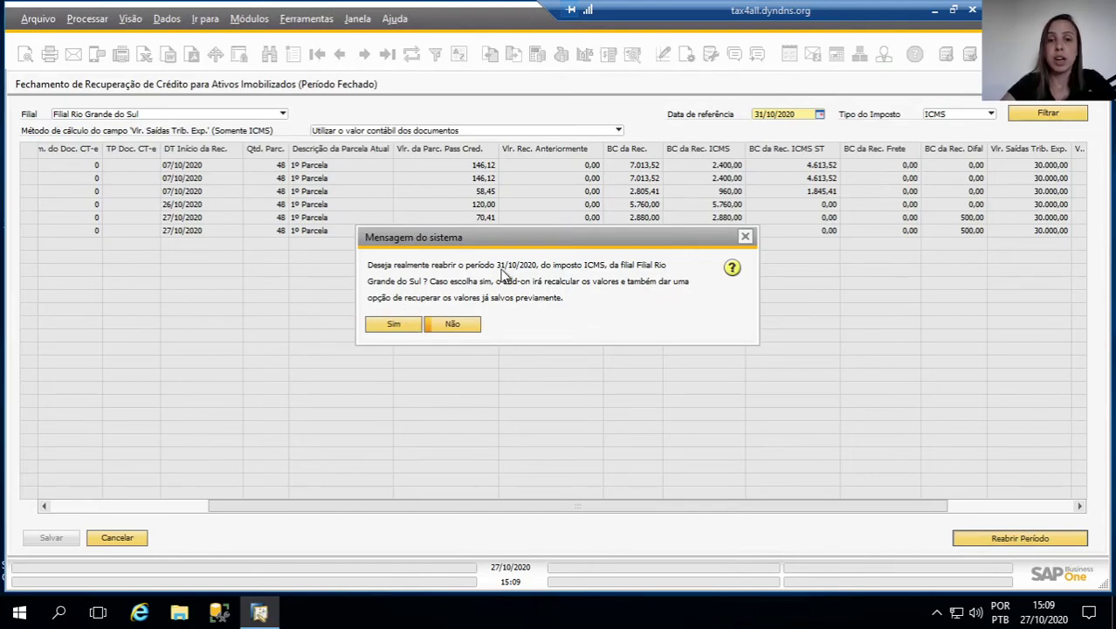
pyautogui.click(405, 325)
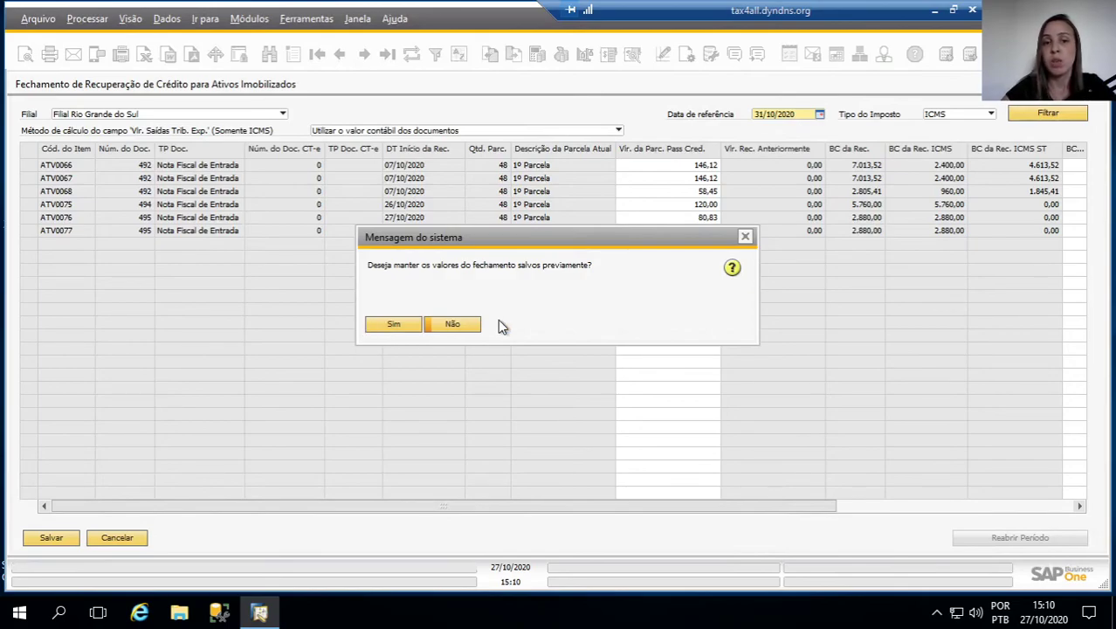
pyautogui.click(461, 327)
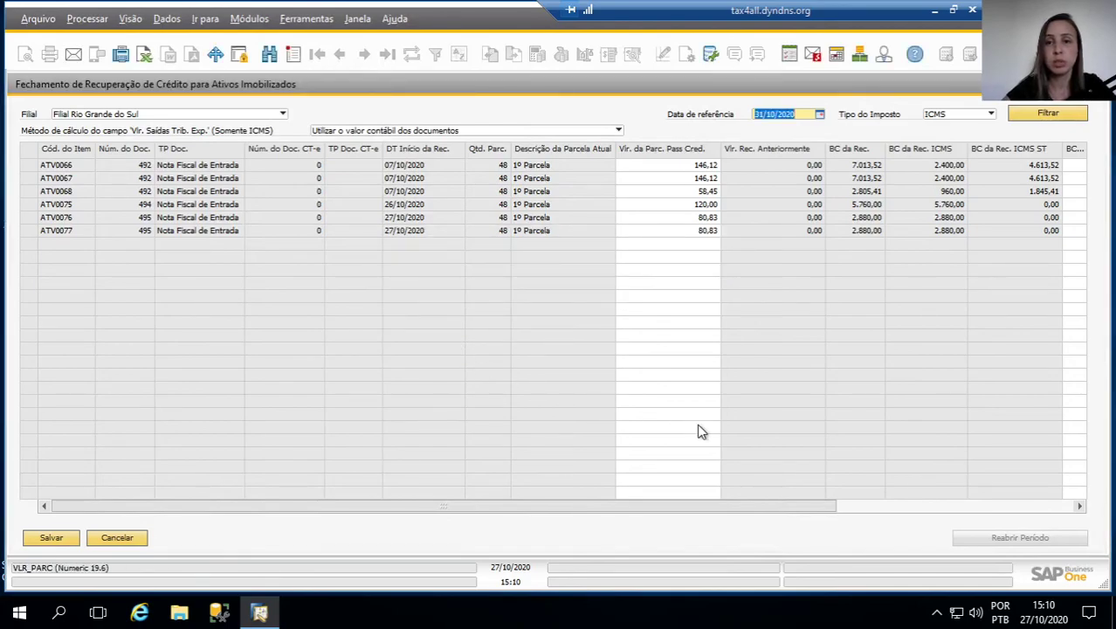